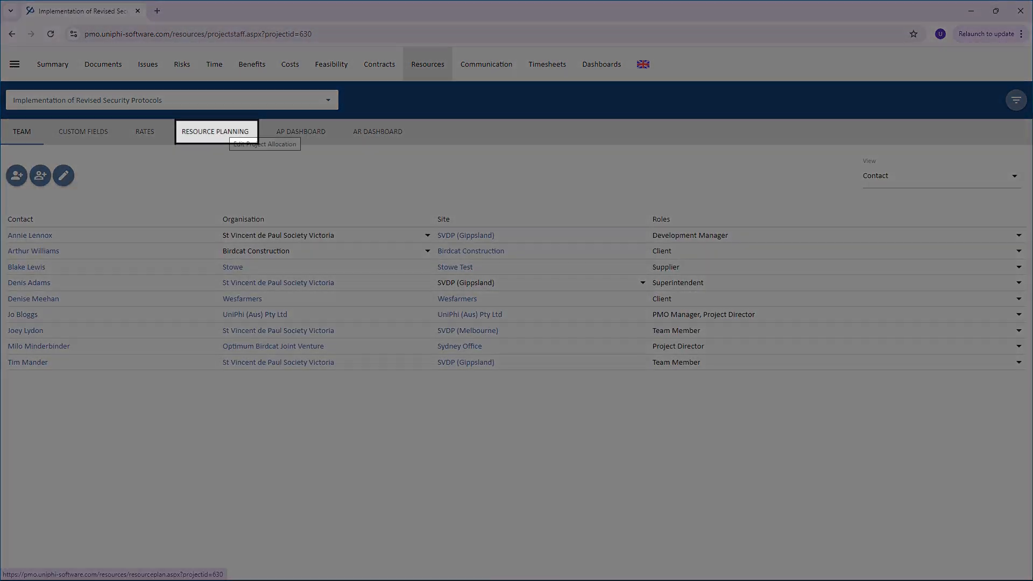
- Open the project's resource planning page and view the Show From date and Resources filter options
click(236, 133)
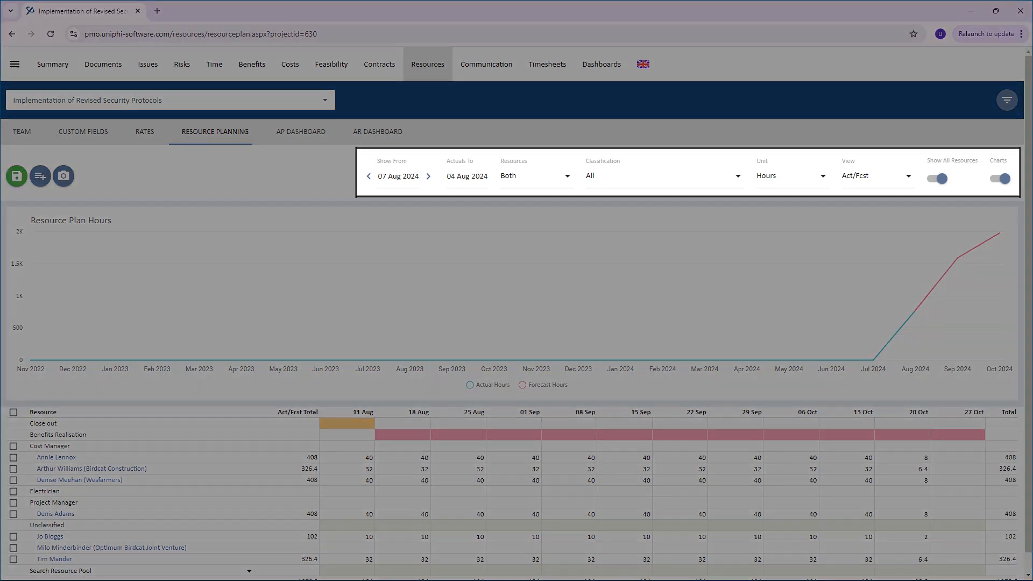
click(464, 176)
click(415, 176)
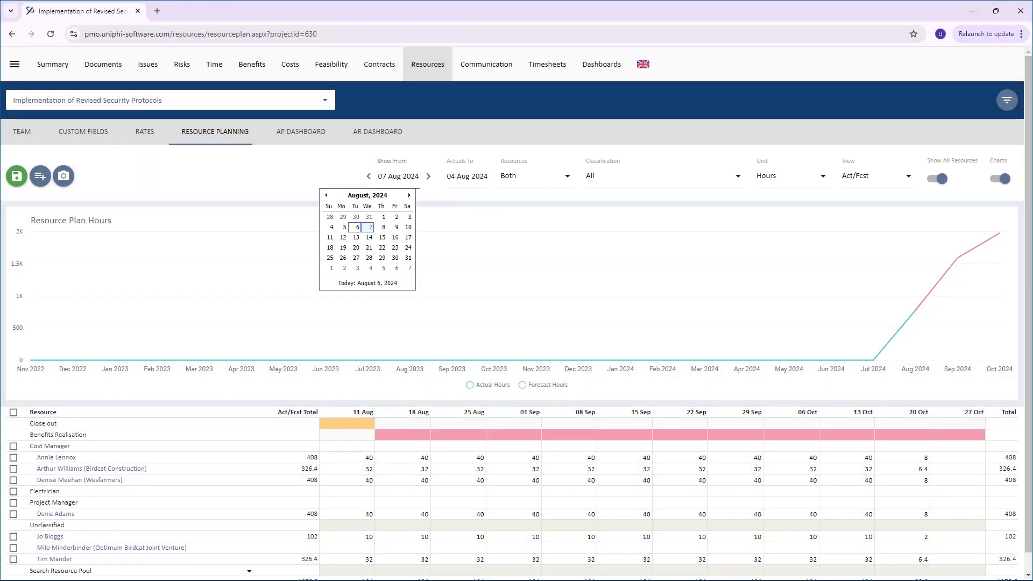
click(537, 176)
click(536, 177)
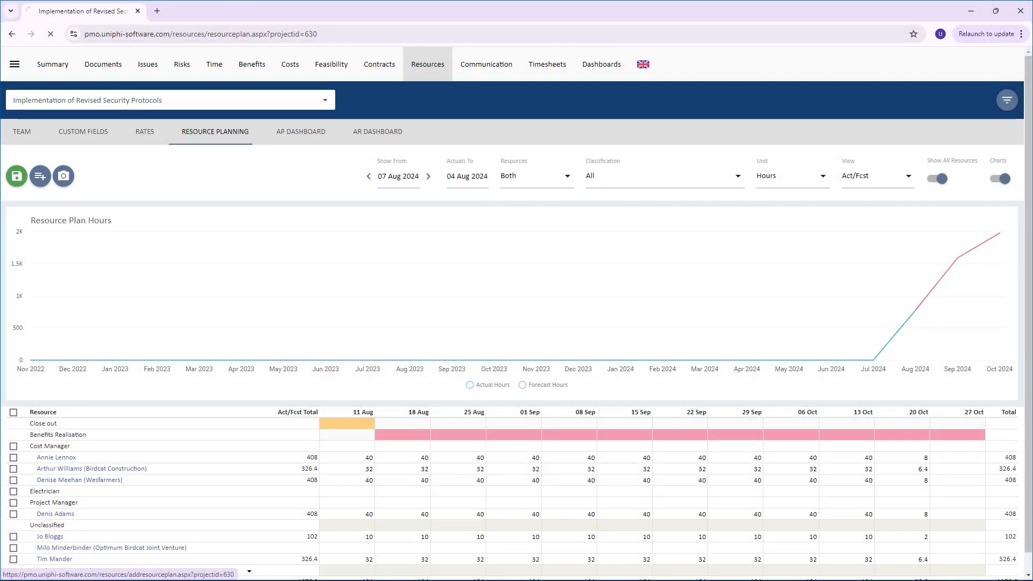
- Open the form for adding resources to the plan and set its autophase to Budget
click(39, 176)
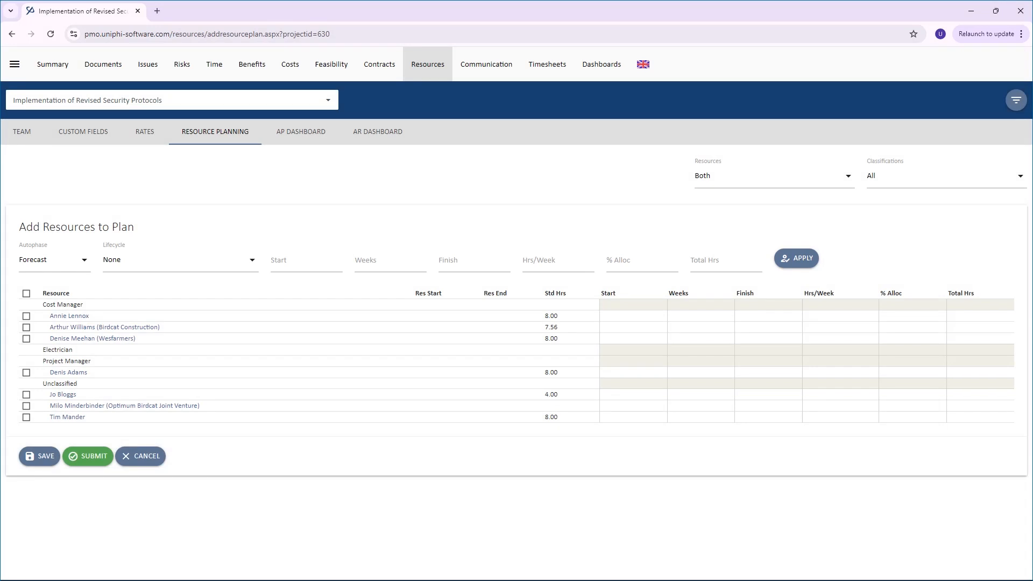
click(54, 260)
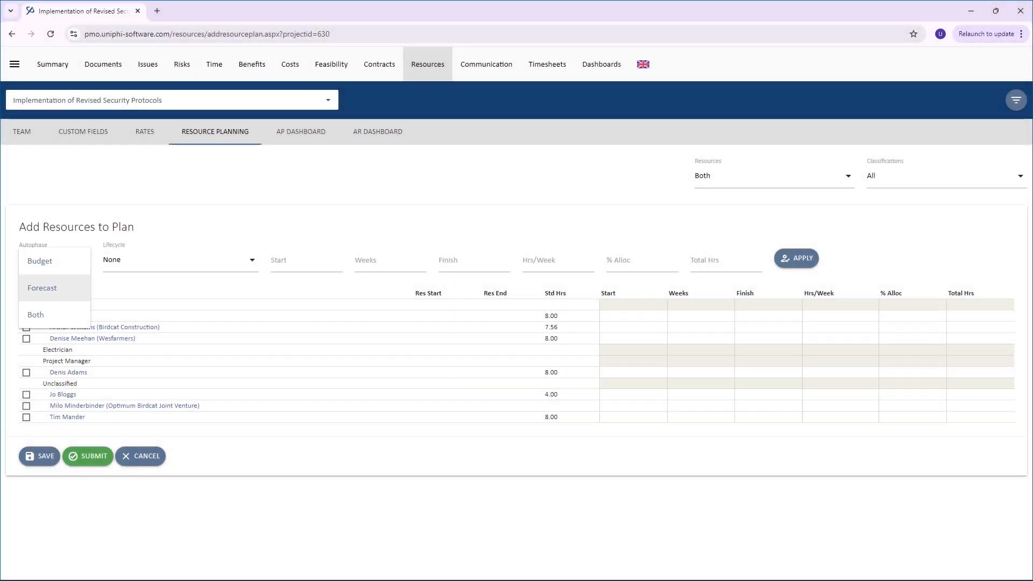
click(55, 261)
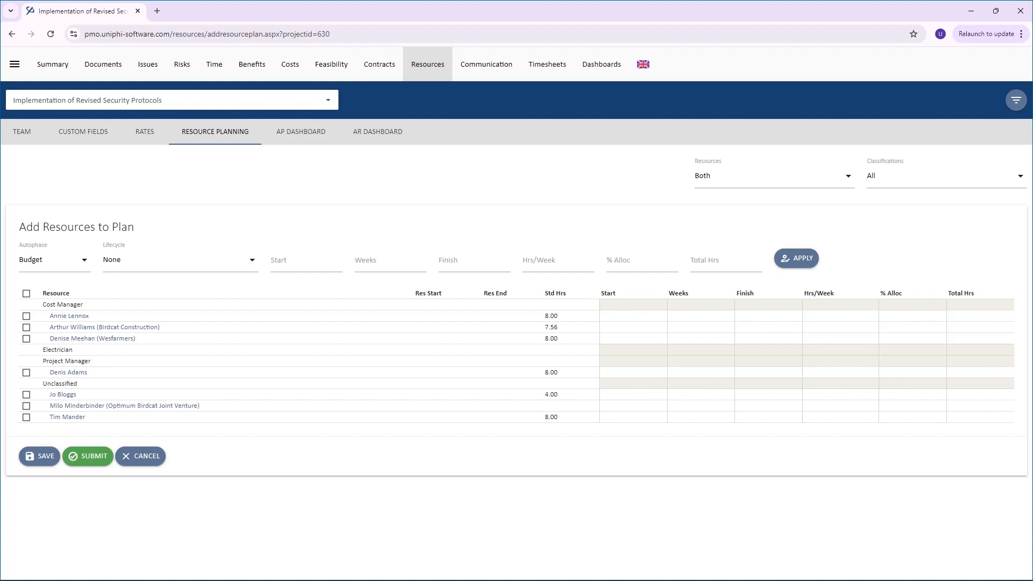
- Set the allocation start to 13/08/2024, the finish to 30/09/2024 and the effort to 5 hours per week
click(306, 261)
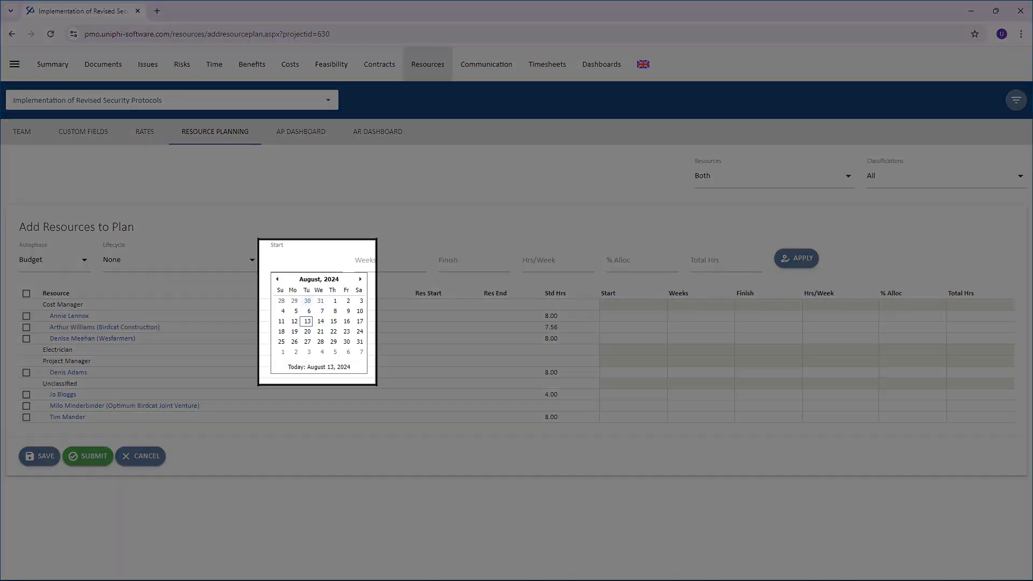
click(306, 321)
click(474, 260)
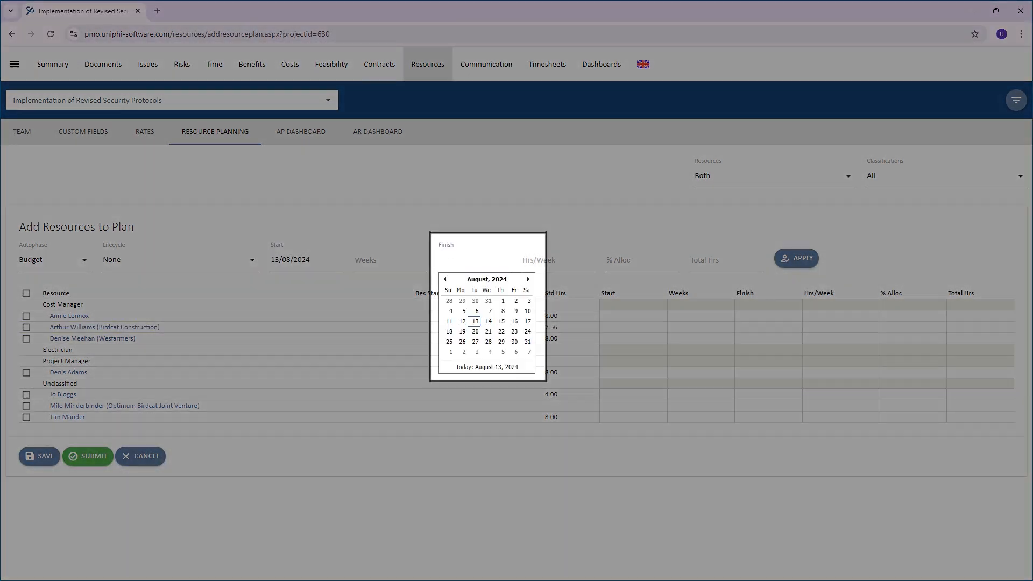
click(528, 280)
click(462, 342)
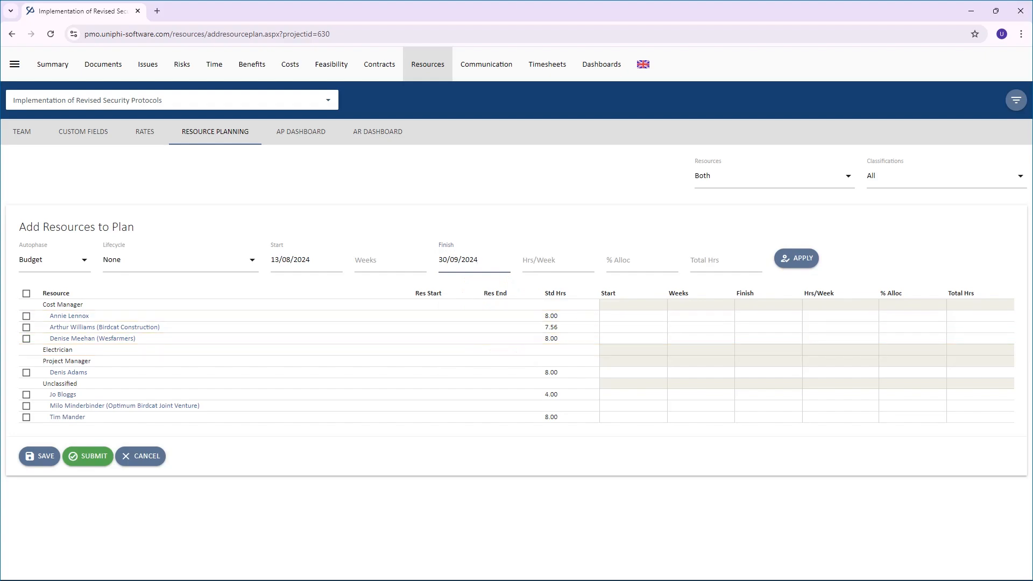
click(558, 261)
text(5)
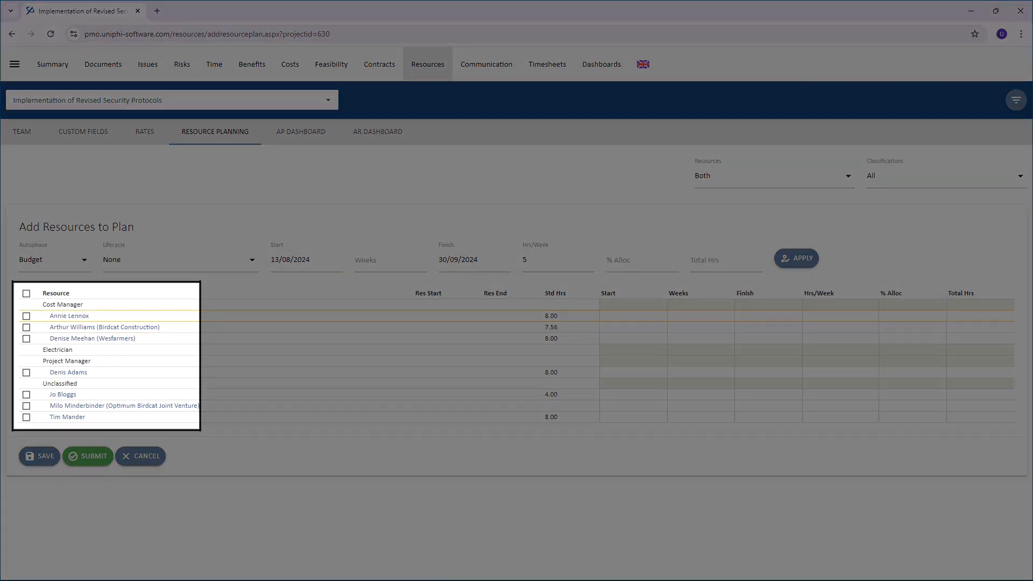
- Select the first and third cost managers and the project manager, and apply the allocation values to them
click(26, 316)
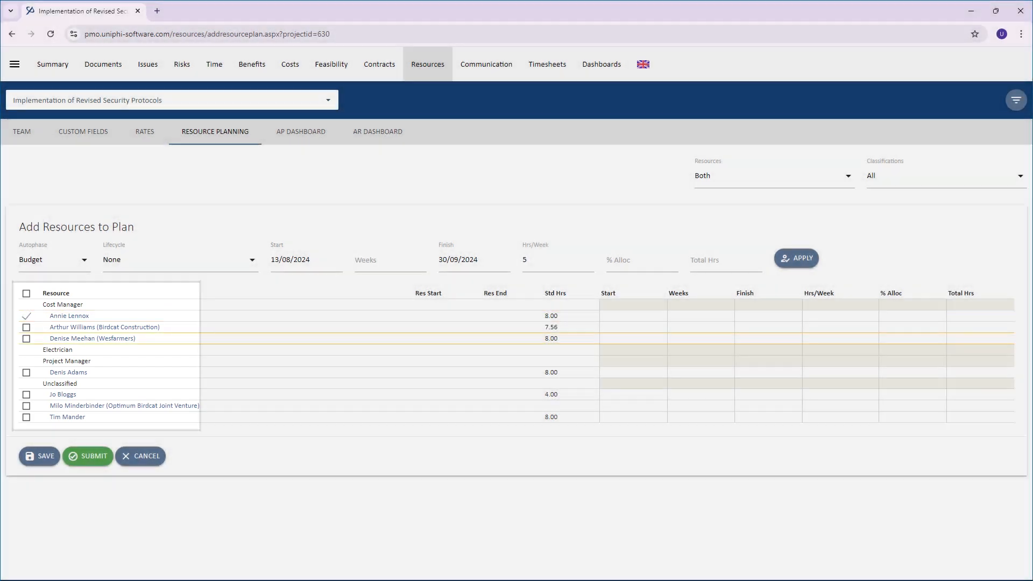
click(26, 339)
click(26, 372)
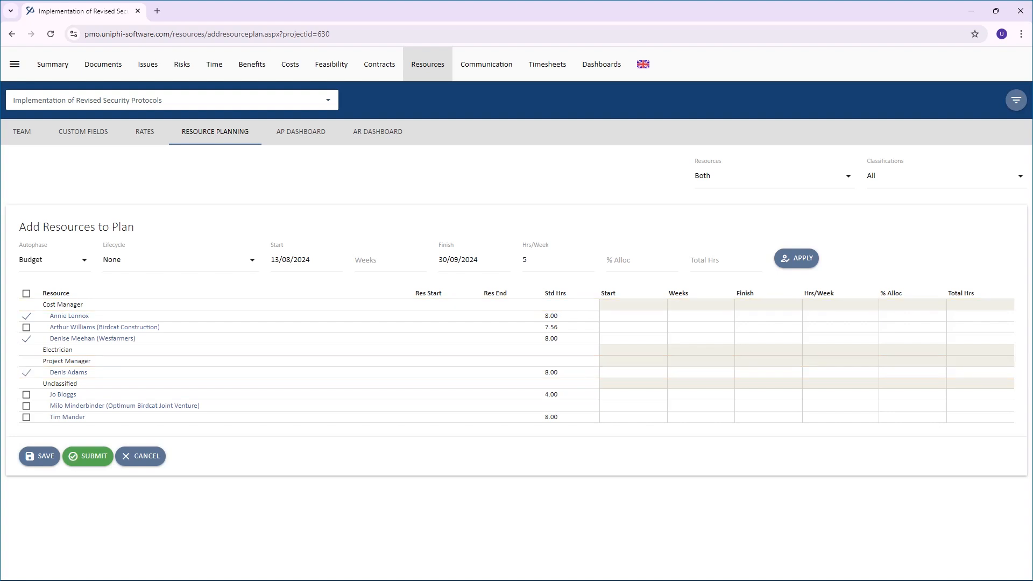
click(797, 258)
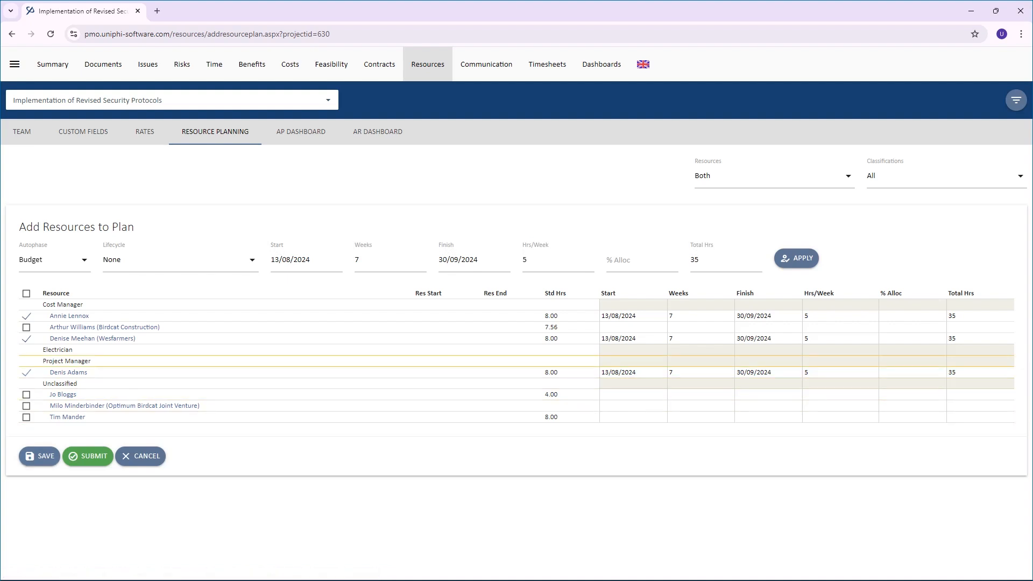
- Clear the allocation's hours per week and set the percentage allocation to 50
double_click(525, 260)
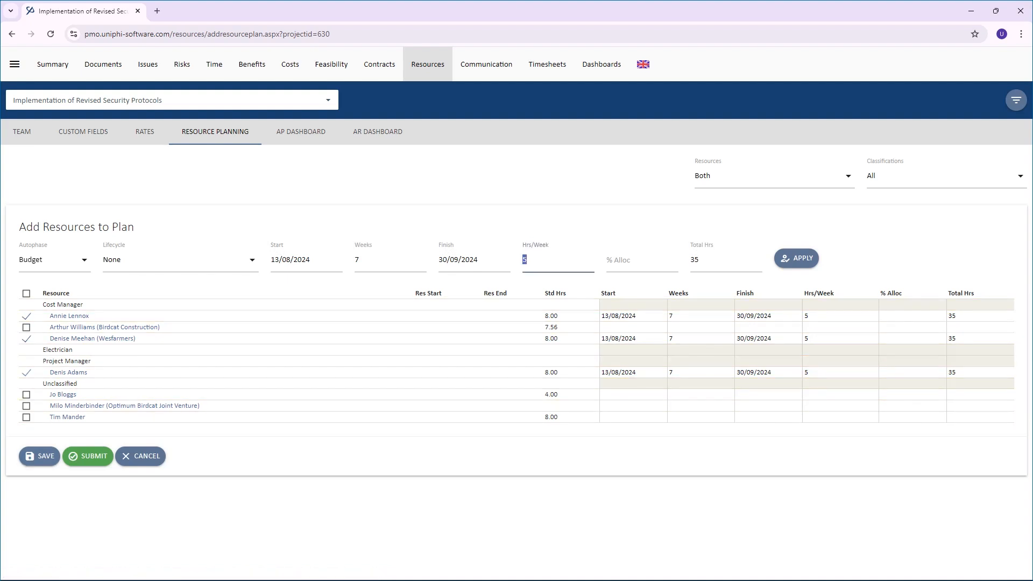
key(BackSpace)
key(Tab)
text(5)
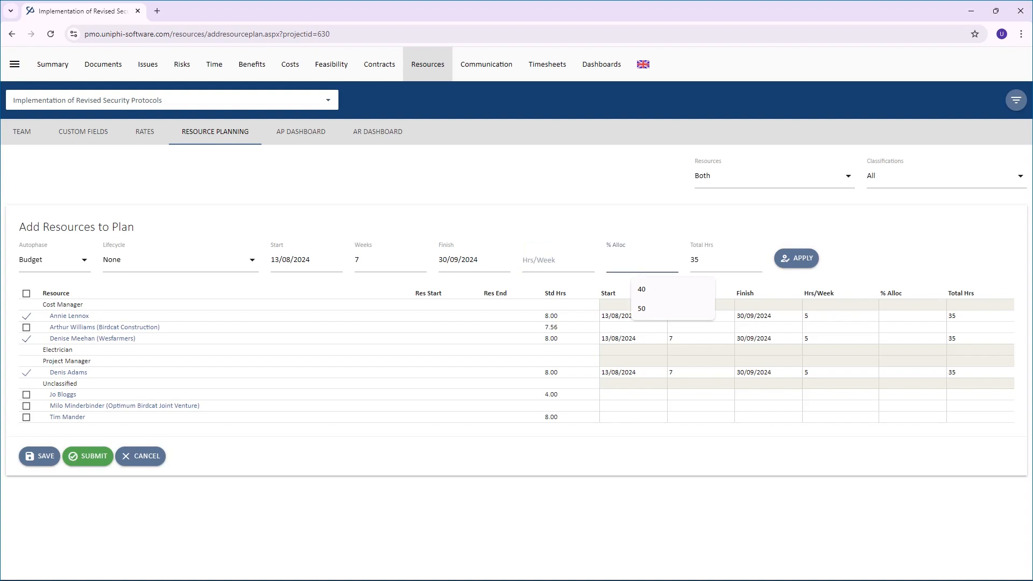
text(0)
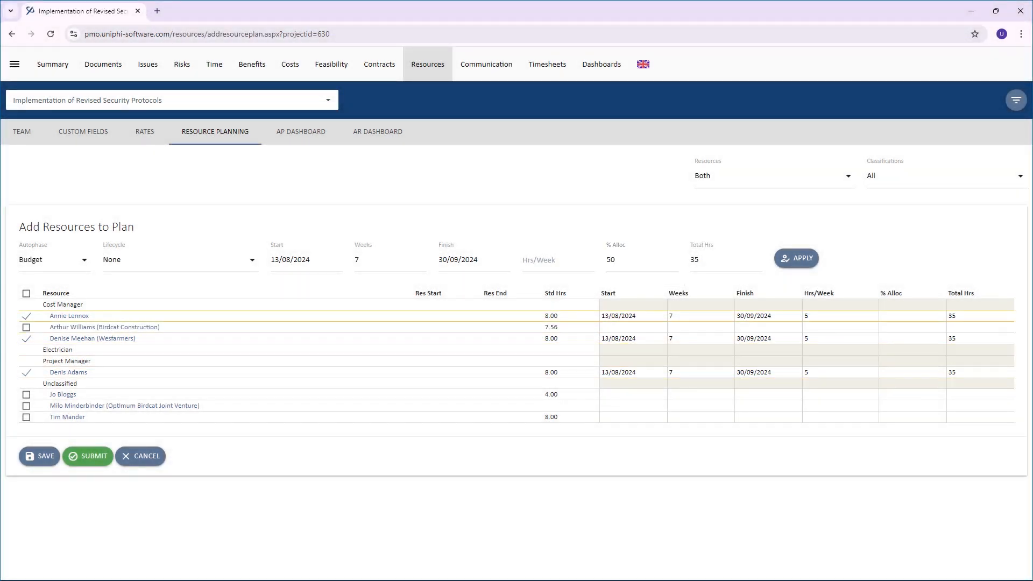
- Switch the selection to the three unclassified resources and apply the 50% allocation to them
click(27, 317)
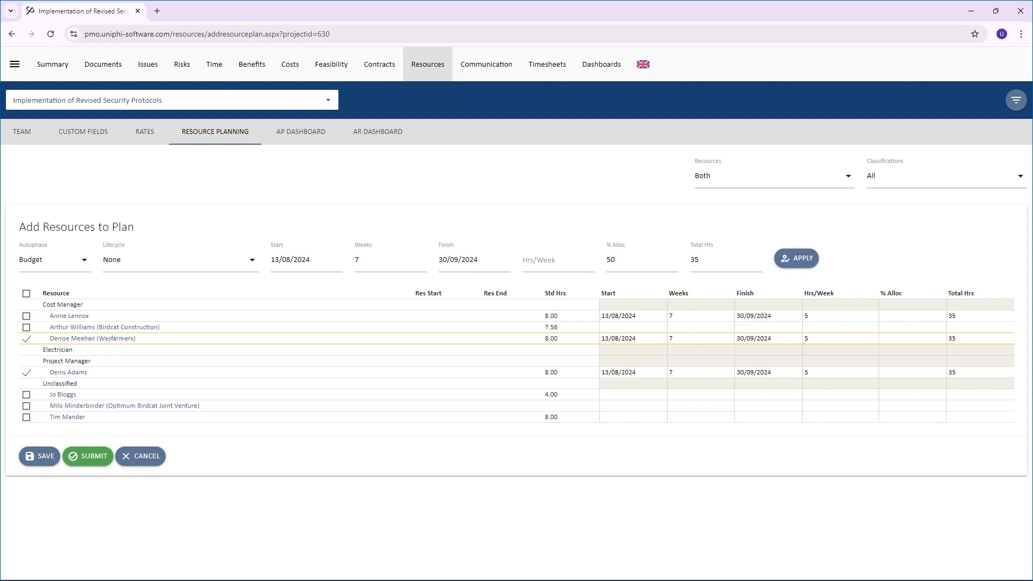
click(26, 339)
click(27, 373)
click(26, 395)
click(27, 407)
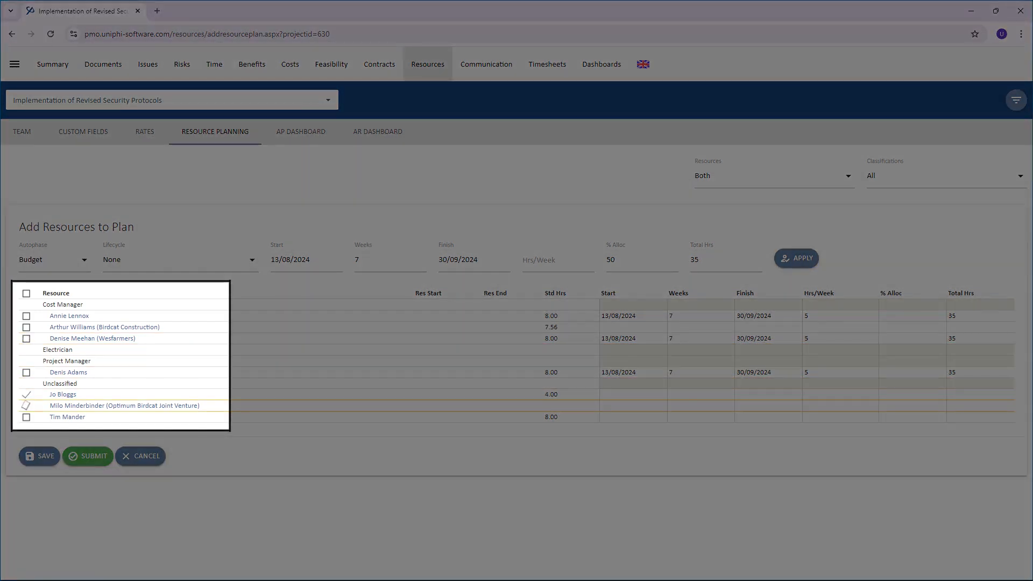
click(26, 417)
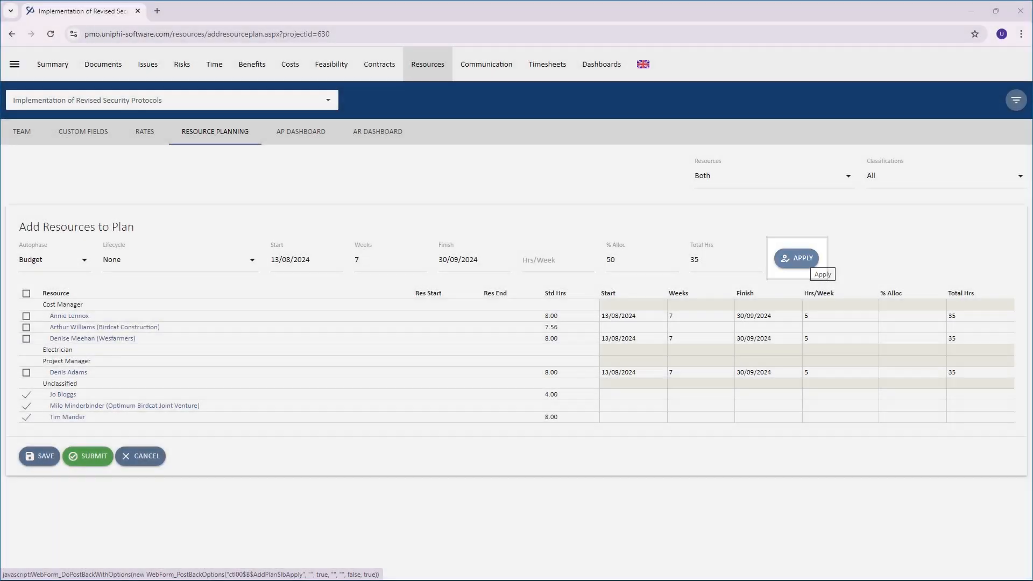
click(796, 258)
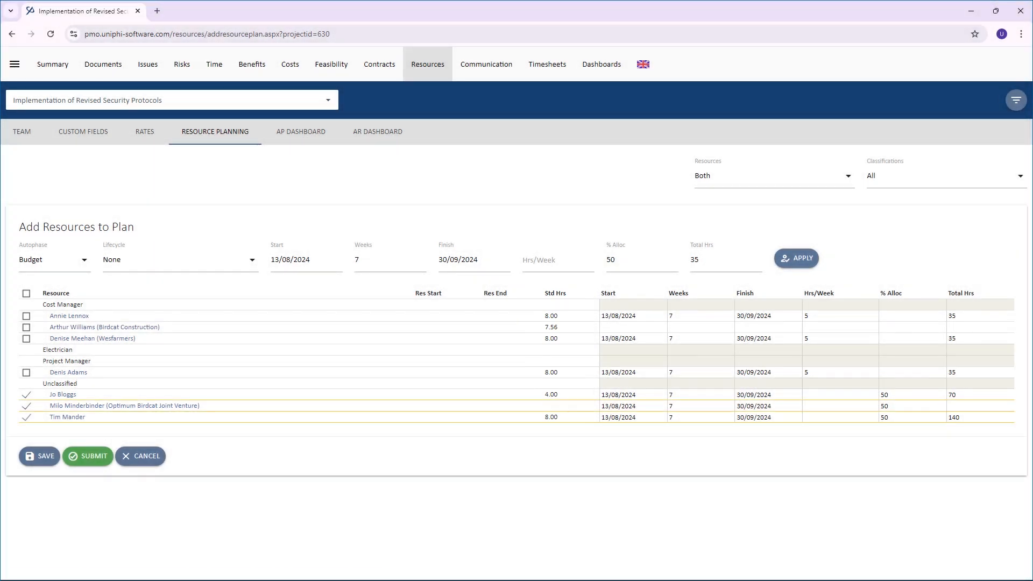
- Check the standard hours per day in the last unclassified resource's contact record, opened separately, and return to the plan form
right_click(70, 418)
click(108, 427)
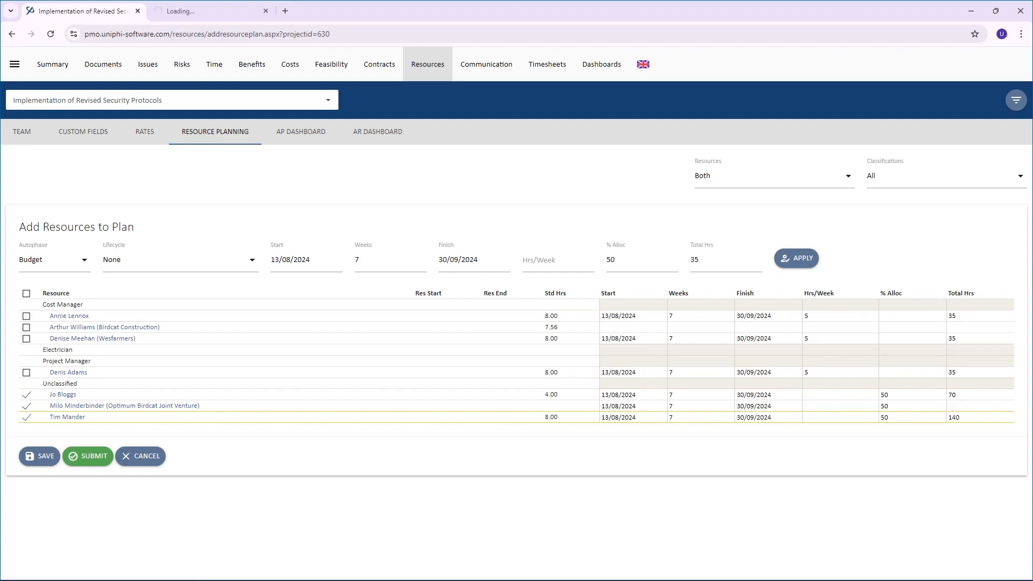
click(207, 11)
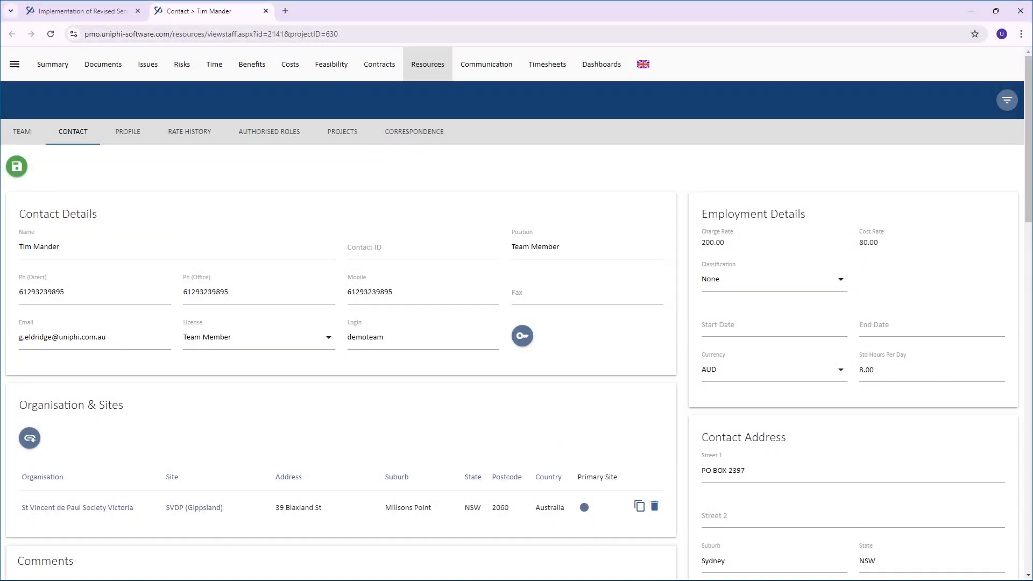
click(82, 11)
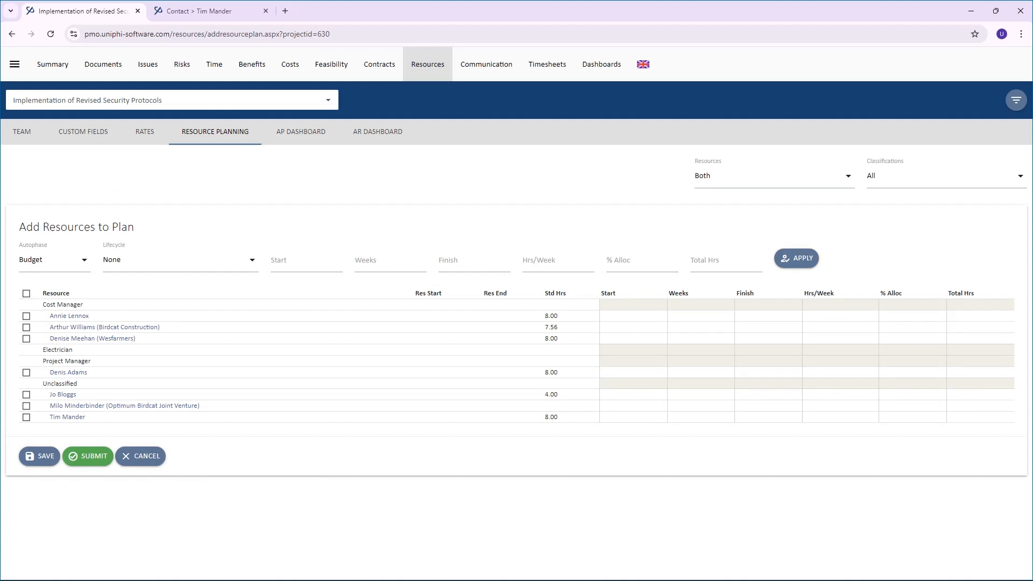
- Set the allocation lifecycle to Whole Project with 5 hours per week
click(181, 260)
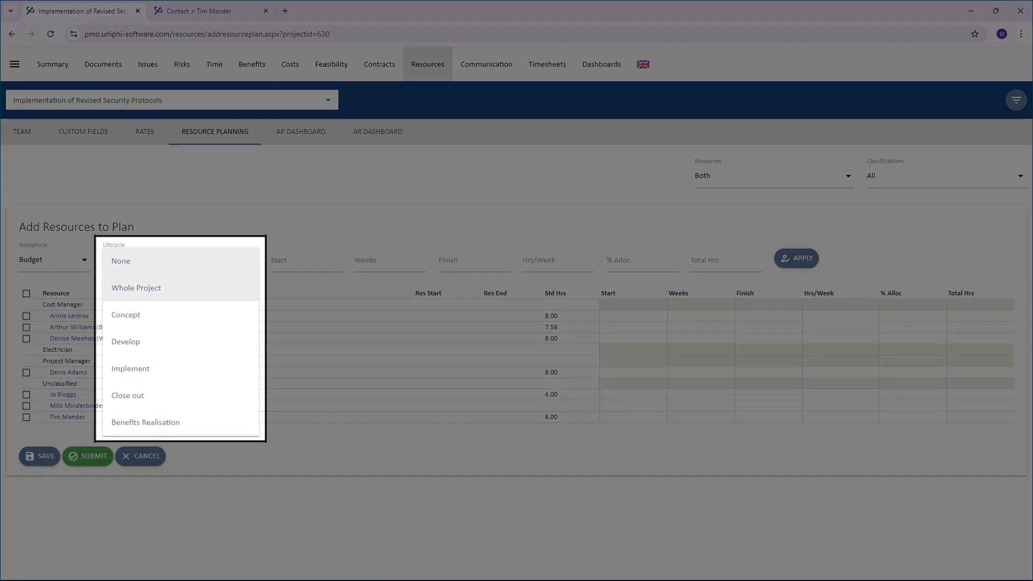
click(136, 288)
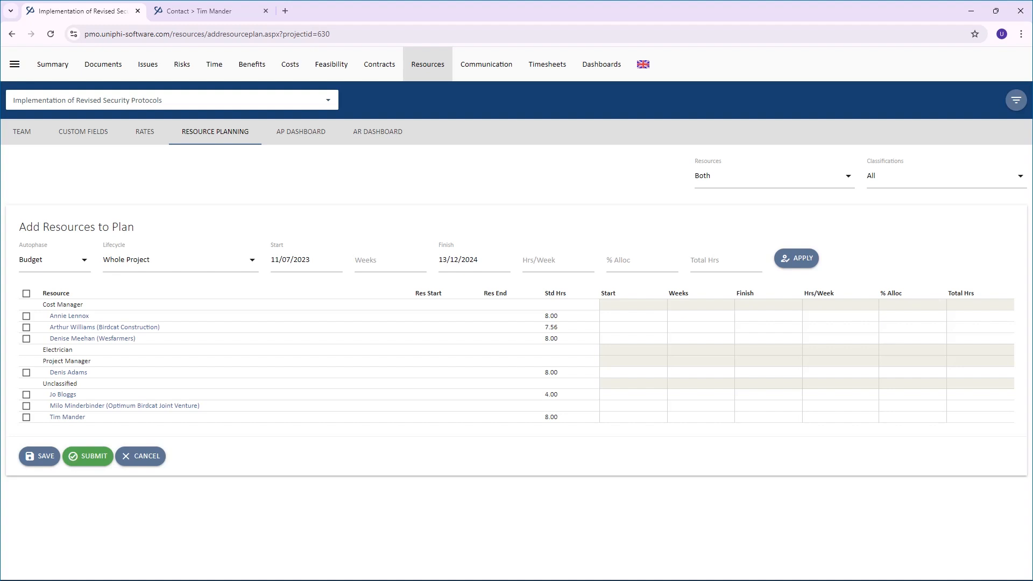
click(558, 260)
text(5)
- Apply the allocation to the first and third cost managers, the project manager and the first unclassified resource, and submit the plan
click(26, 315)
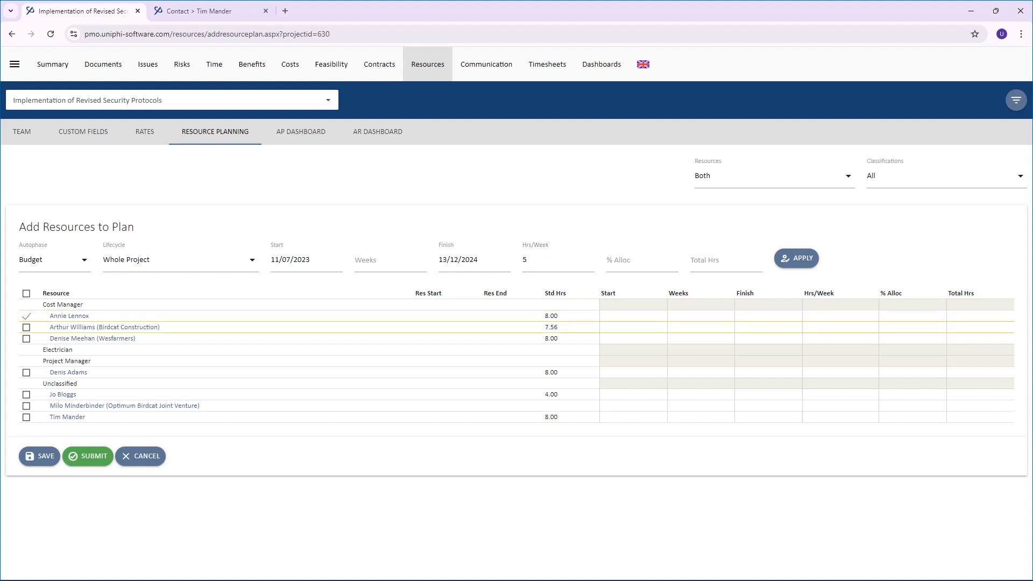
click(26, 338)
click(25, 372)
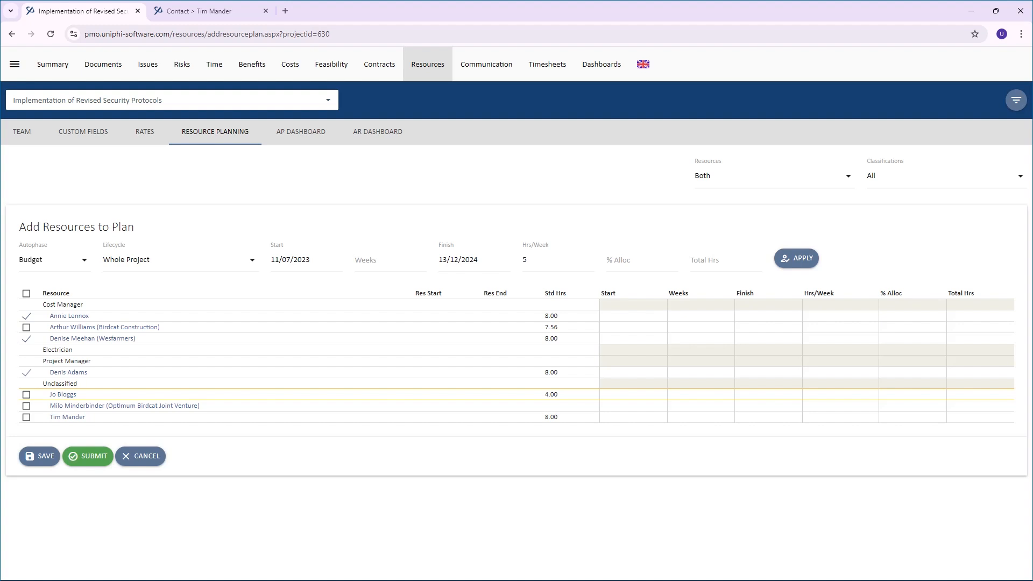
click(26, 394)
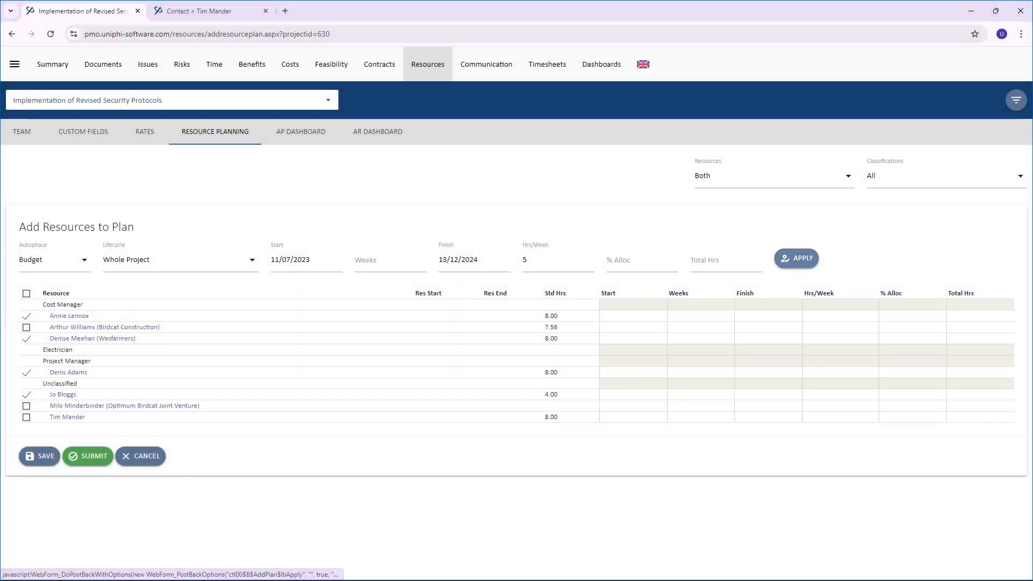
click(796, 258)
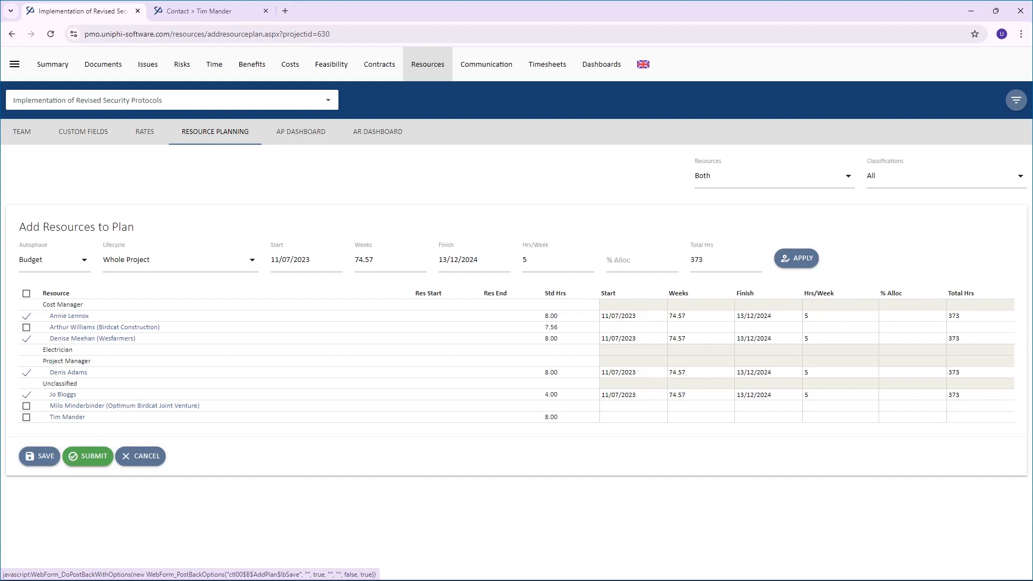
click(88, 456)
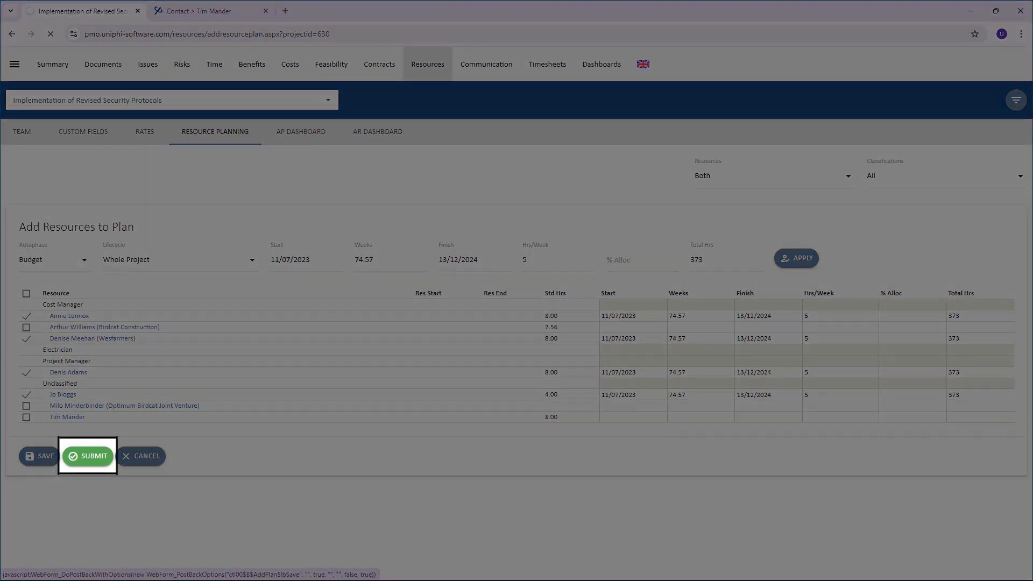